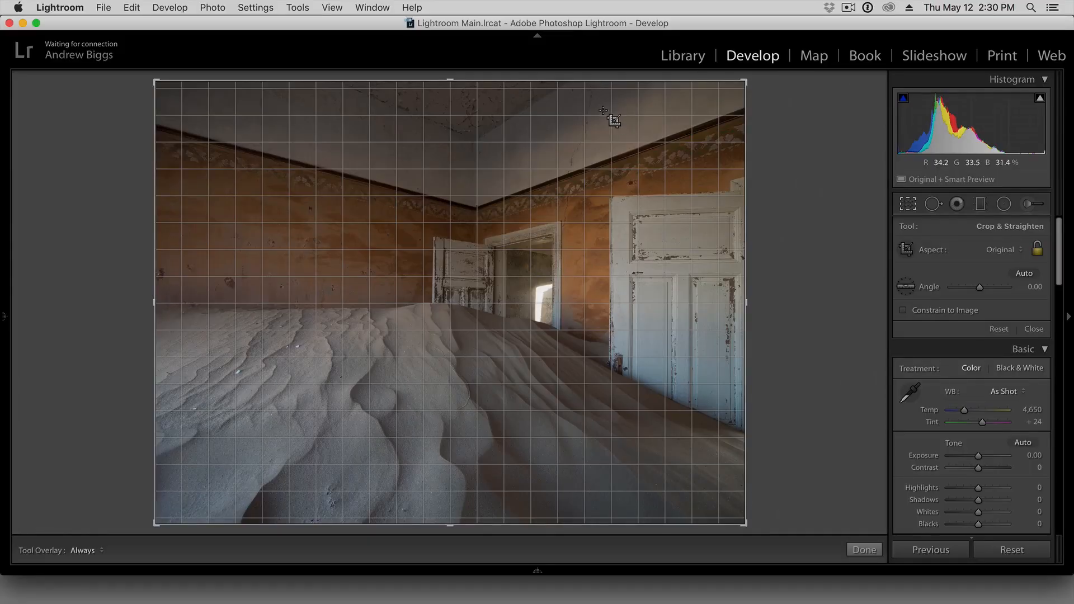
Finish cropping and set the Basic adjustments to Temp 5,103, Exposure +0.35, Whites +11 and Blacks -23.
key("r")
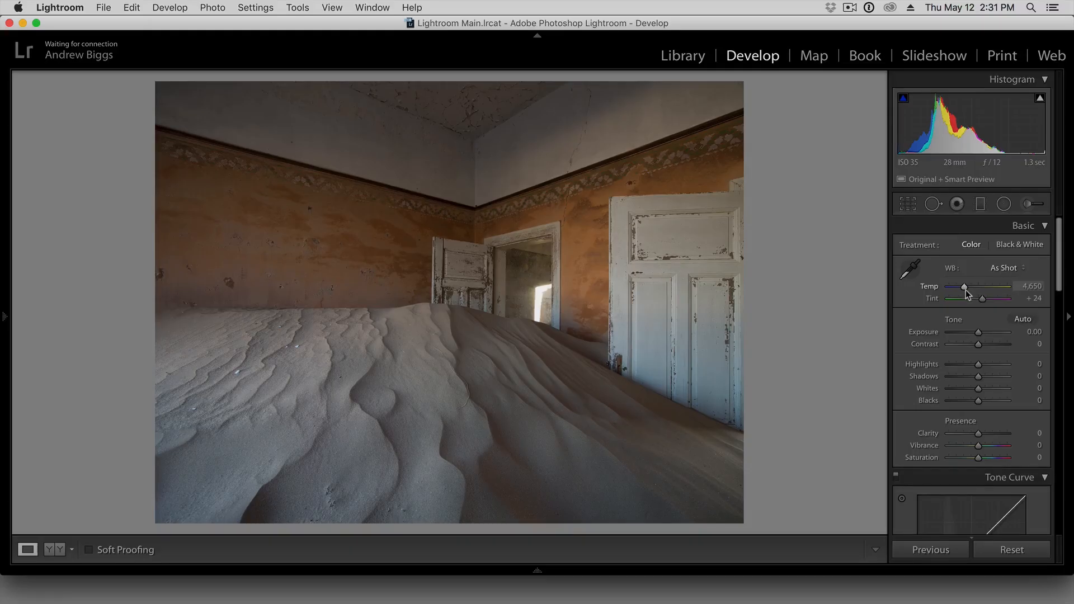
left_click_drag(966, 287, 967, 288)
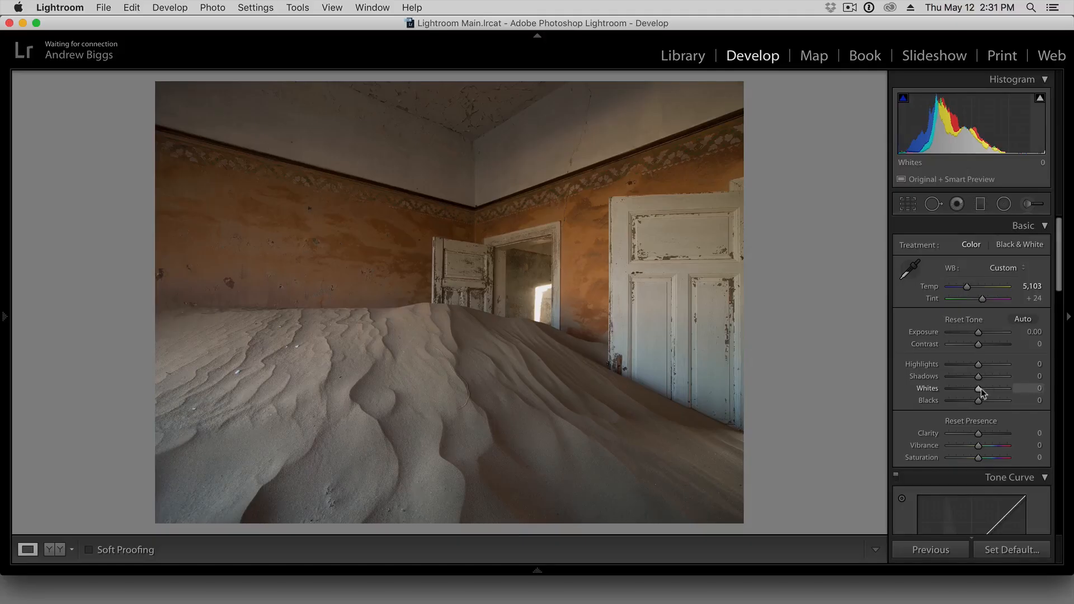
left_click_drag(981, 388, 970, 403)
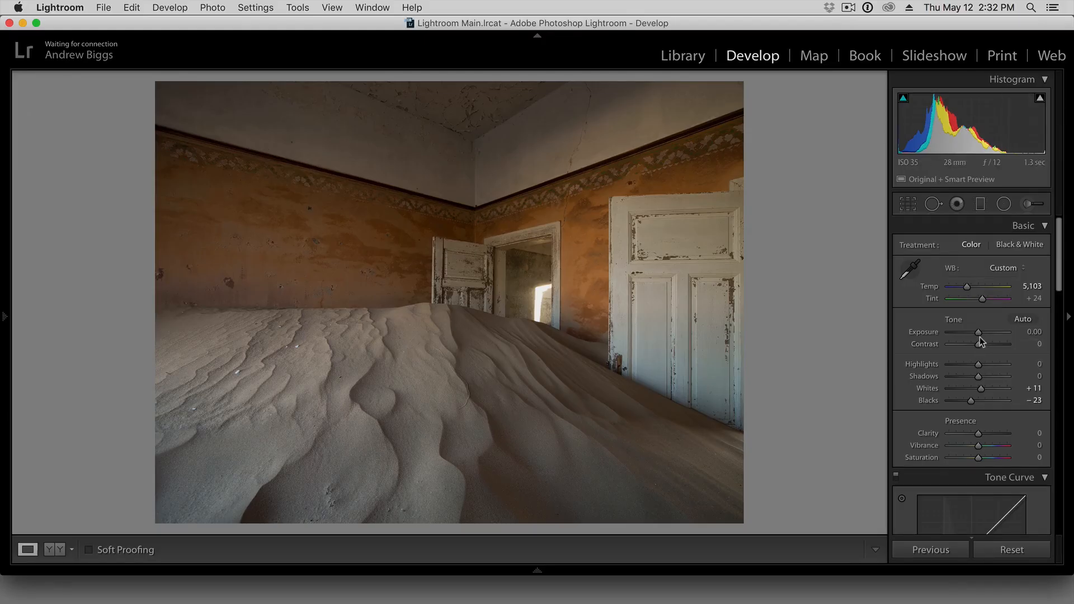
left_click_drag(979, 334, 981, 338)
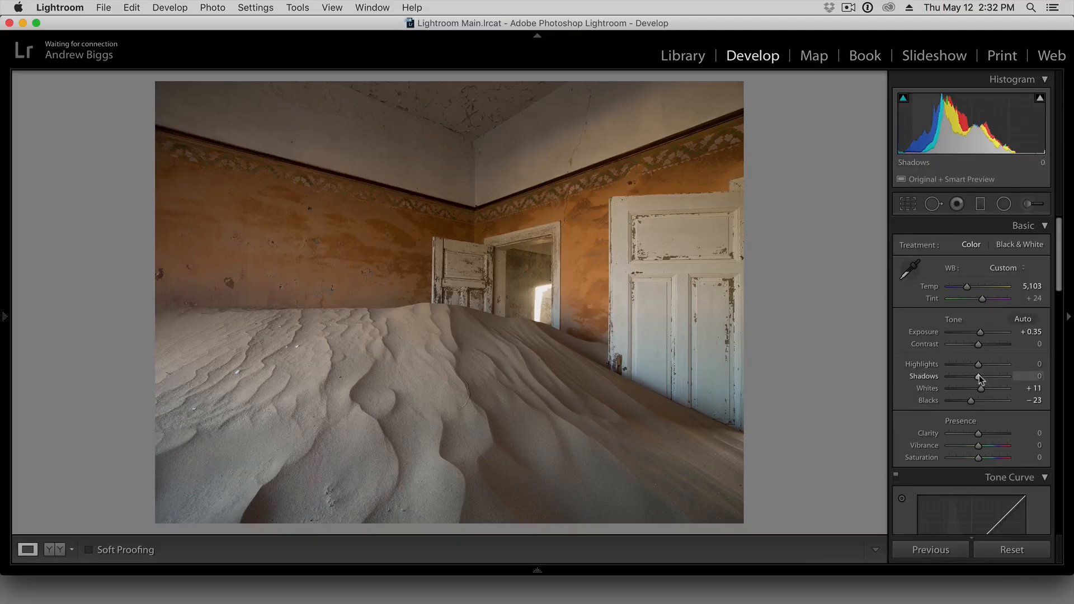
Deepen the dark tones of the photo by setting Shadows to -63 and Blacks to -27.
left_click_drag(979, 377, 964, 375)
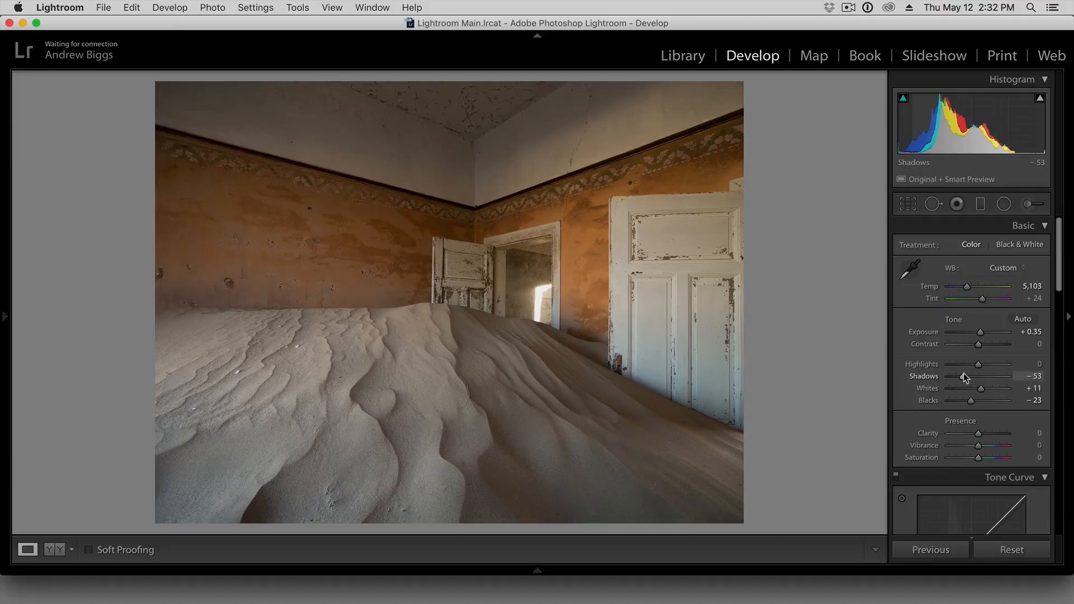
mouse_move(964, 374)
left_mouse_down()
mouse_move(949, 371)
mouse_move(965, 374)
left_mouse_up()
left_click_drag(970, 401, 972, 401)
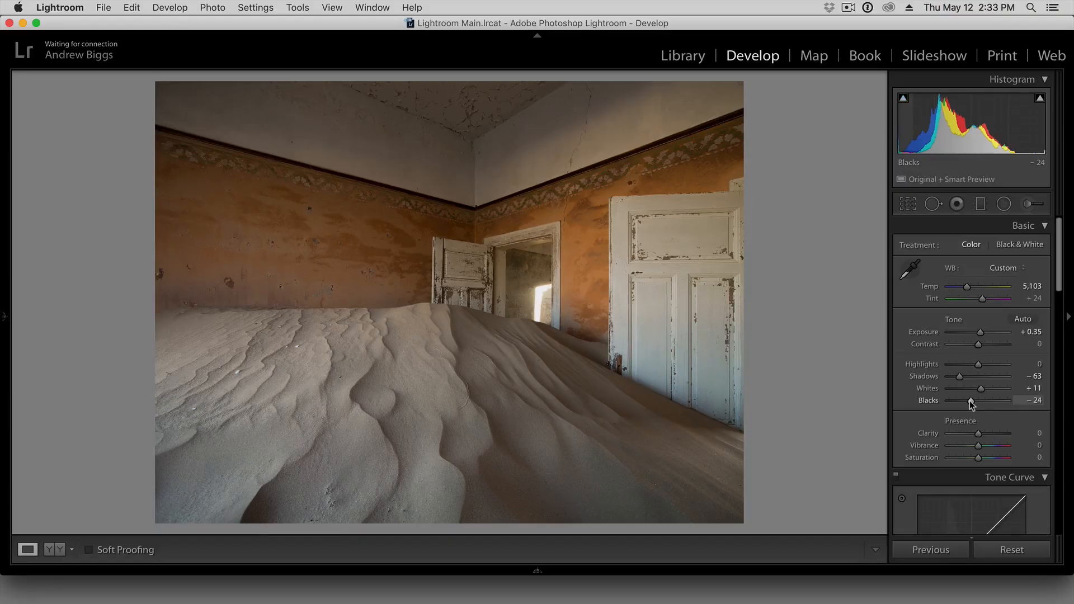
left_click_drag(971, 401, 969, 401)
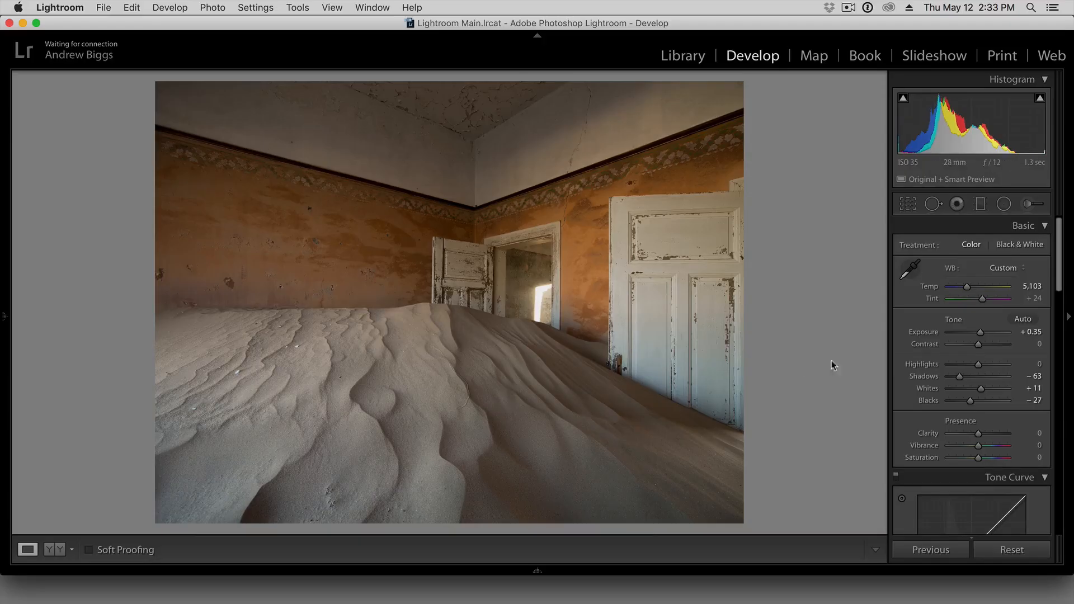
Paint a new Adjustment Brush mask with Clarity 20 over the whole sand dune.
left_click(1029, 205)
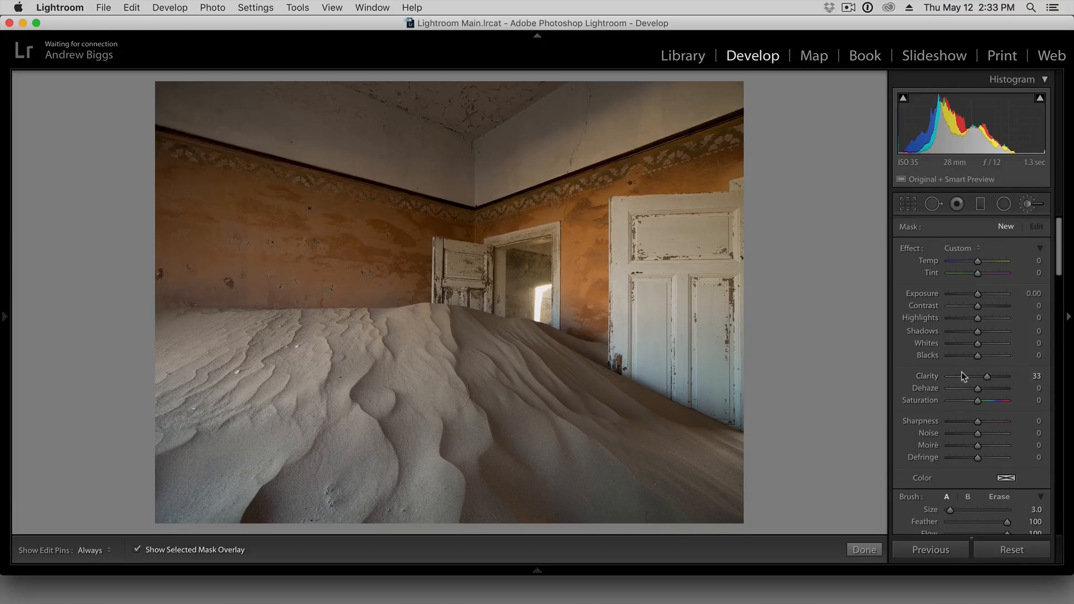
left_click_drag(988, 375, 983, 376)
key("]")
mouse_move(492, 359)
left_mouse_down()
mouse_move(386, 361)
mouse_move(428, 319)
mouse_move(185, 326)
mouse_move(164, 392)
mouse_move(164, 509)
mouse_move(716, 515)
left_mouse_up()
left_click_drag(739, 472, 719, 434)
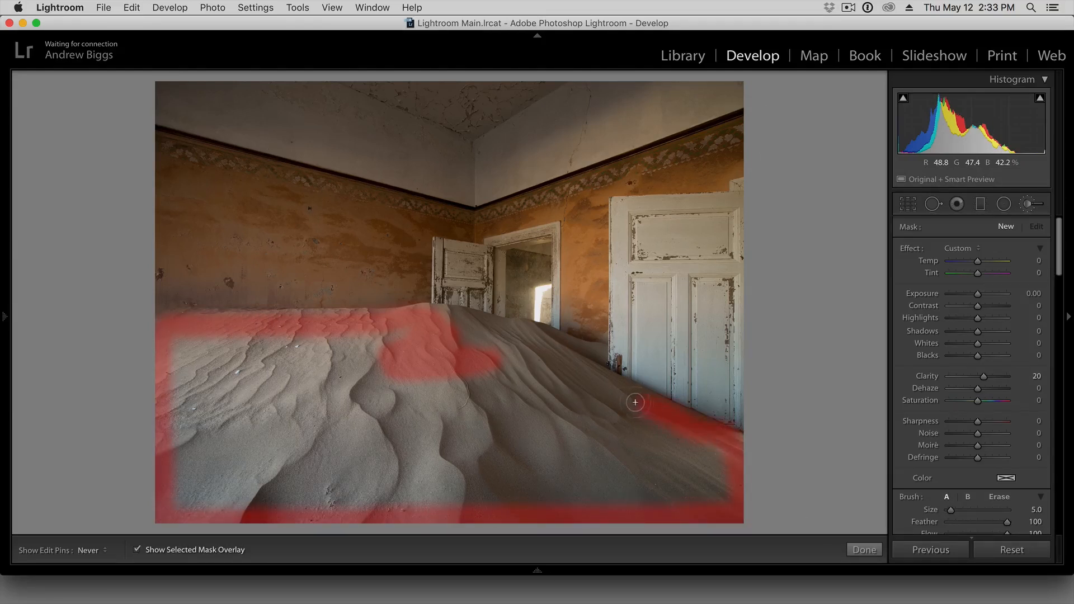
mouse_move(511, 344)
left_mouse_down()
mouse_move(468, 336)
mouse_move(358, 350)
mouse_move(302, 379)
left_mouse_up()
mouse_move(376, 430)
left_mouse_down()
mouse_move(290, 412)
mouse_move(319, 361)
mouse_move(361, 345)
mouse_move(187, 348)
mouse_move(164, 364)
mouse_move(205, 383)
mouse_move(180, 397)
mouse_move(207, 445)
mouse_move(258, 468)
mouse_move(338, 472)
mouse_move(292, 479)
left_mouse_up()
mouse_move(393, 401)
left_mouse_down()
mouse_move(394, 381)
mouse_move(470, 492)
mouse_move(551, 509)
left_mouse_up()
mouse_move(702, 514)
left_mouse_down()
mouse_move(719, 497)
mouse_move(718, 466)
mouse_move(588, 436)
mouse_move(565, 492)
mouse_move(487, 442)
mouse_move(551, 439)
mouse_move(514, 395)
mouse_move(498, 394)
mouse_move(540, 400)
mouse_move(496, 366)
mouse_move(540, 375)
mouse_move(524, 341)
left_mouse_up()
Extend the brush mask along the dune's upper edge beside the doorway and doors, using a smaller brush of size 3.0.
key("bracketleft")
key("bracketleft")
key("bracketleft")
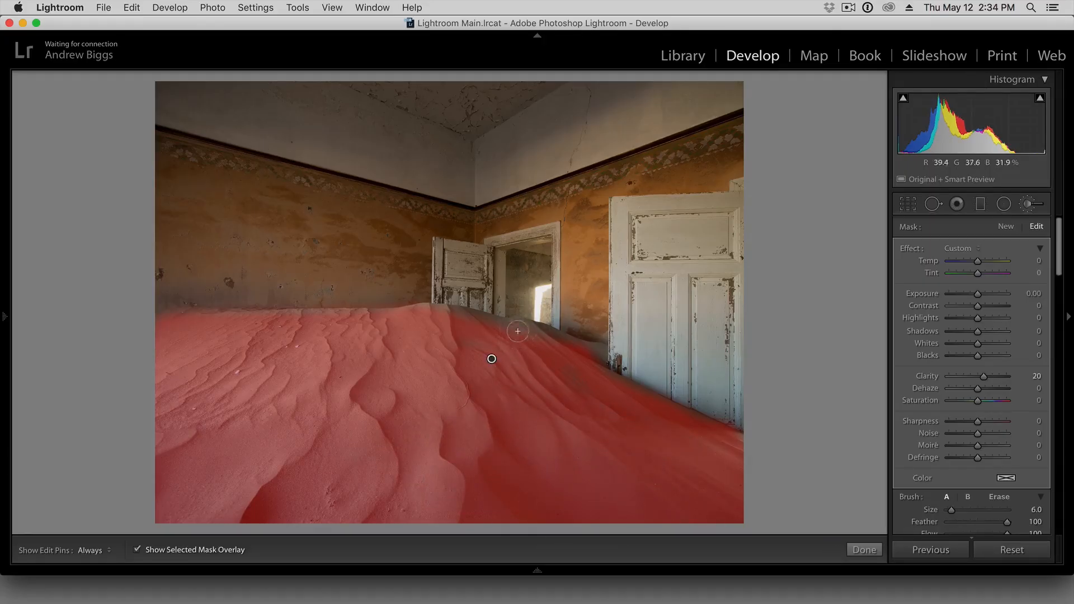
key("super+equal")
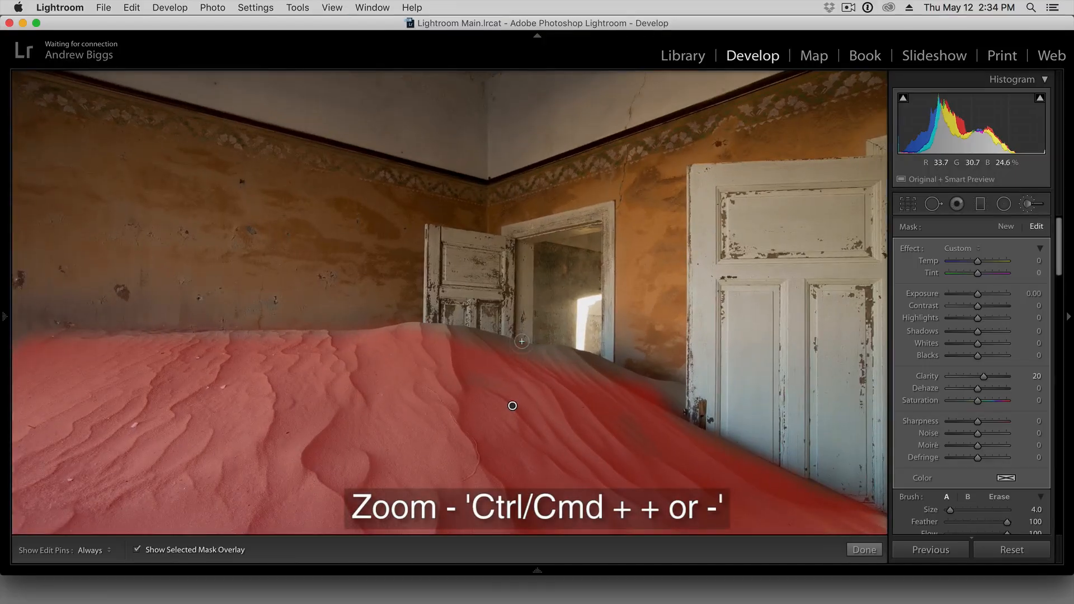
key("h")
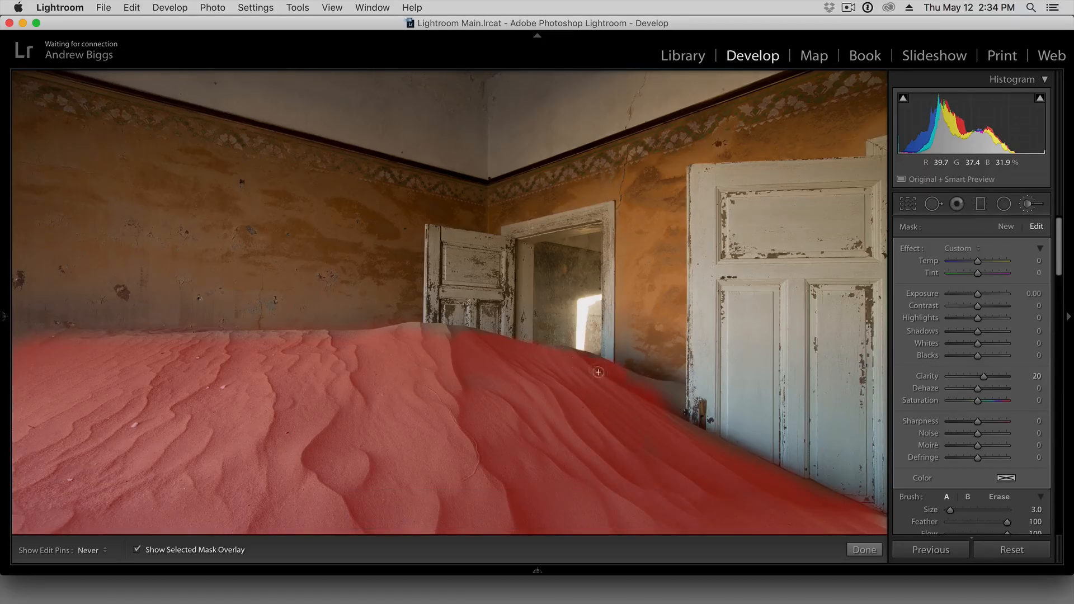
key("h")
scroll(951, 492, "down", 1)
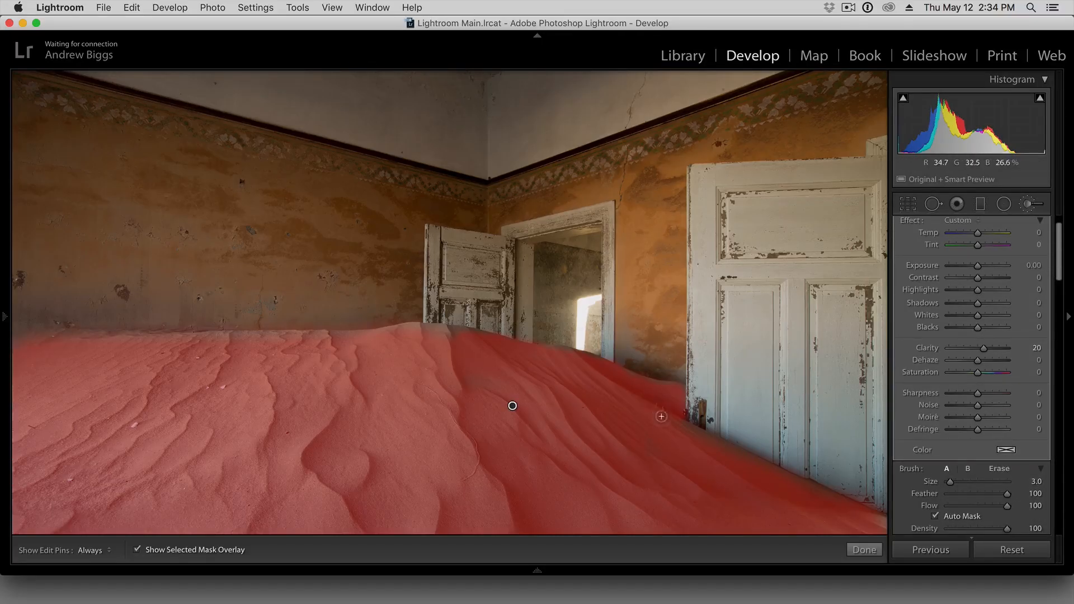
key("h")
key("h")
key("z")
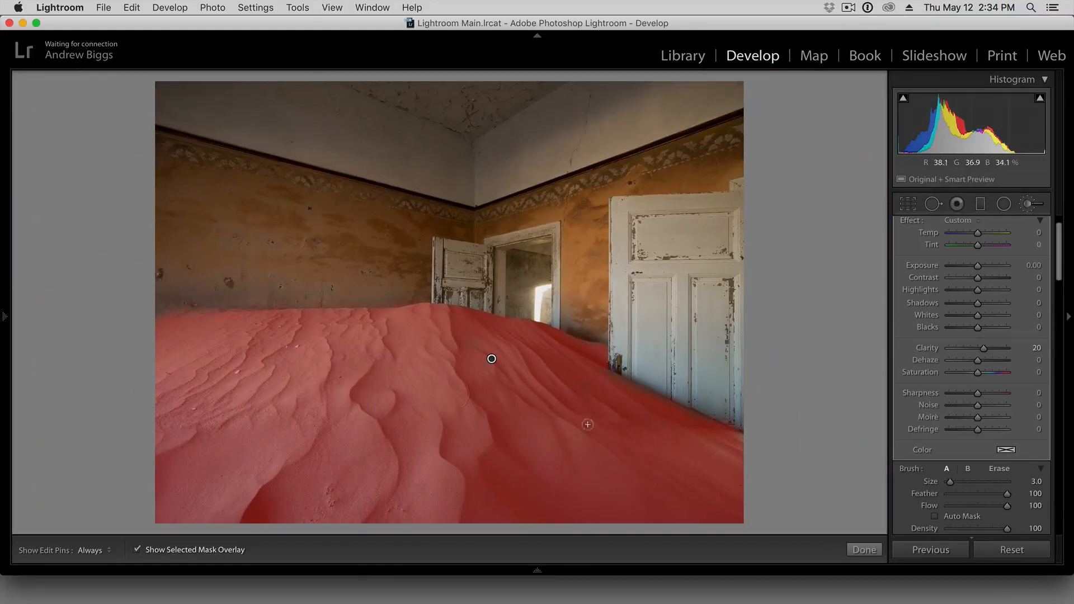
Hide the mask overlay, raise the sand brush's Clarity to 26 and close the Adjustment Brush.
scroll(636, 439, "up", 3)
key("h")
key("h")
left_click(137, 550)
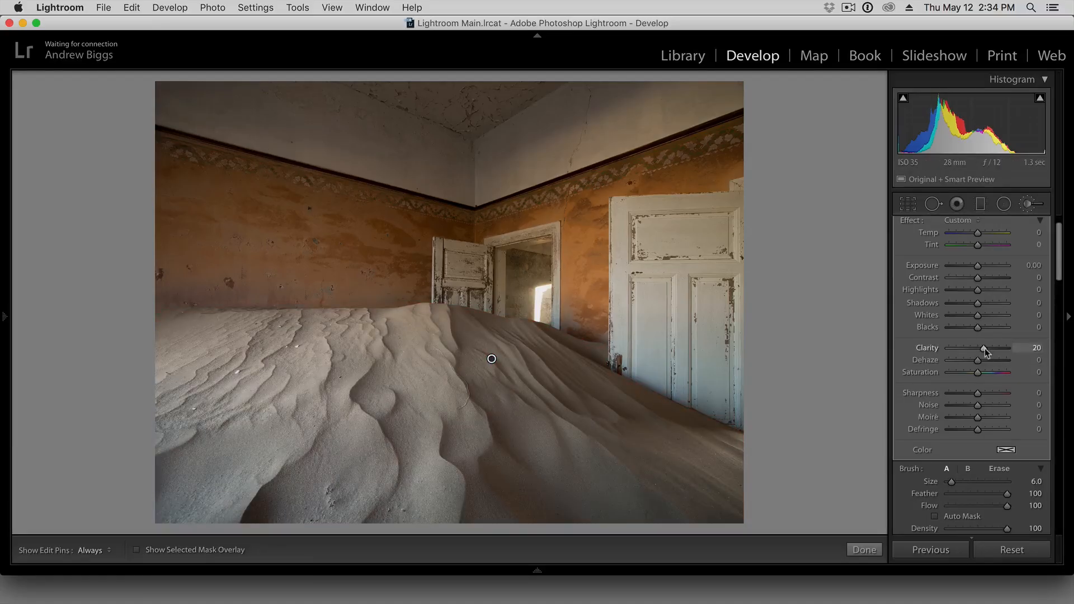
left_click_drag(984, 350, 985, 351)
left_click(1029, 206)
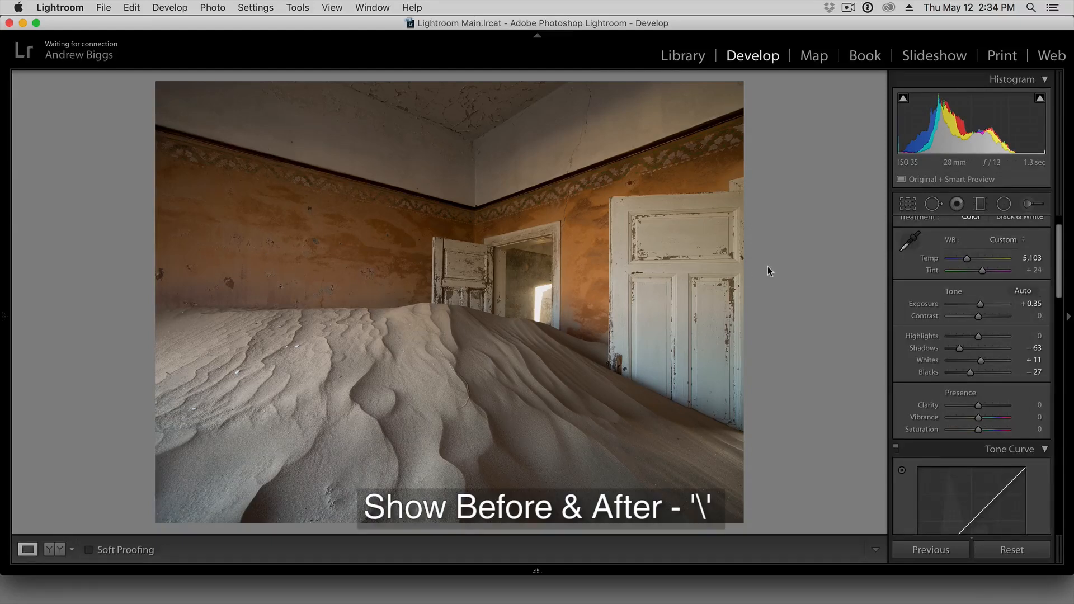
Compare the edited photo with its before version.
key("backslash")
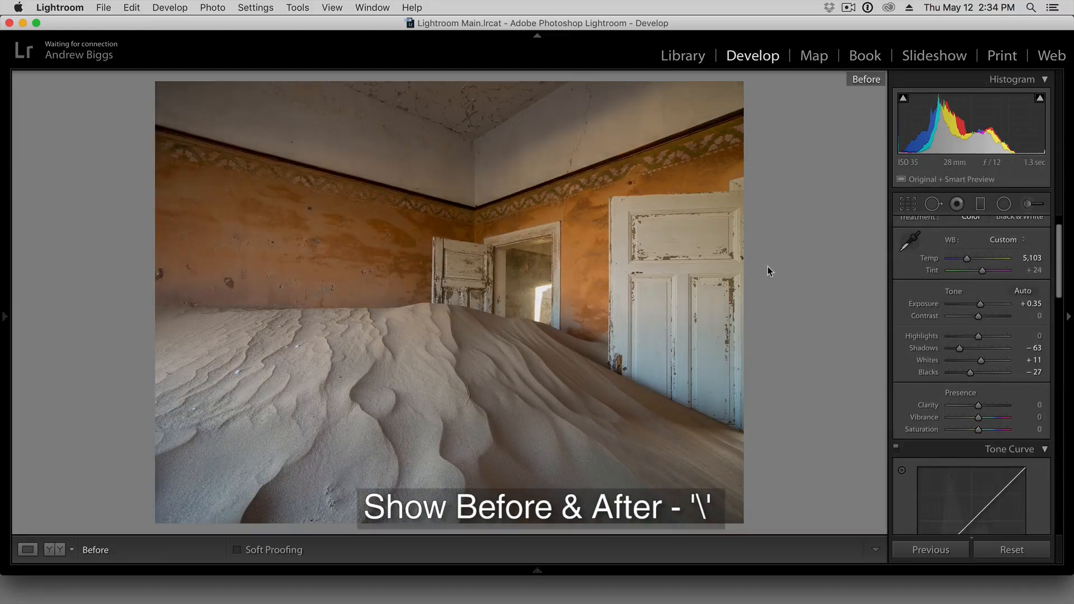
key("backslash")
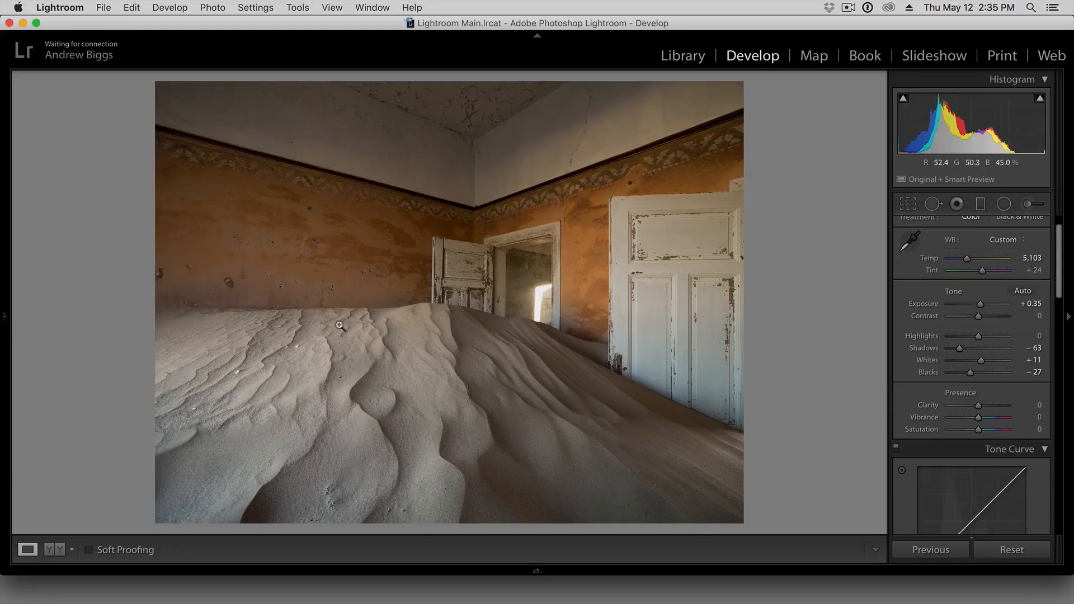
Draw a Radial Filter centred on the dune, widen it past the photo's side edges and rotate it to follow the sand's slope.
left_click(1005, 205)
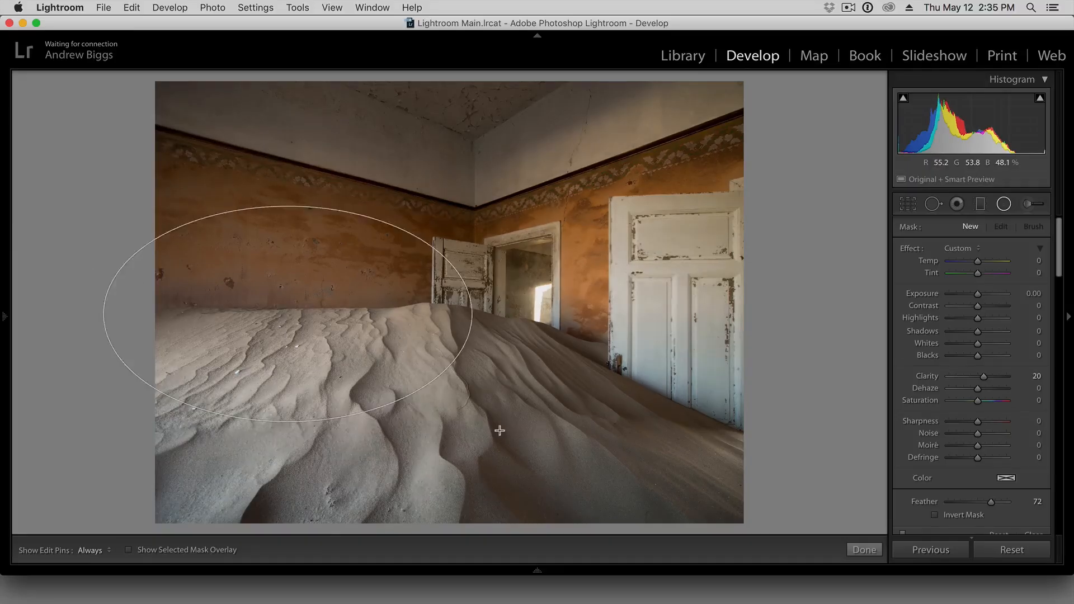
left_click_drag(499, 429, 561, 492)
left_click_drag(291, 320, 429, 404)
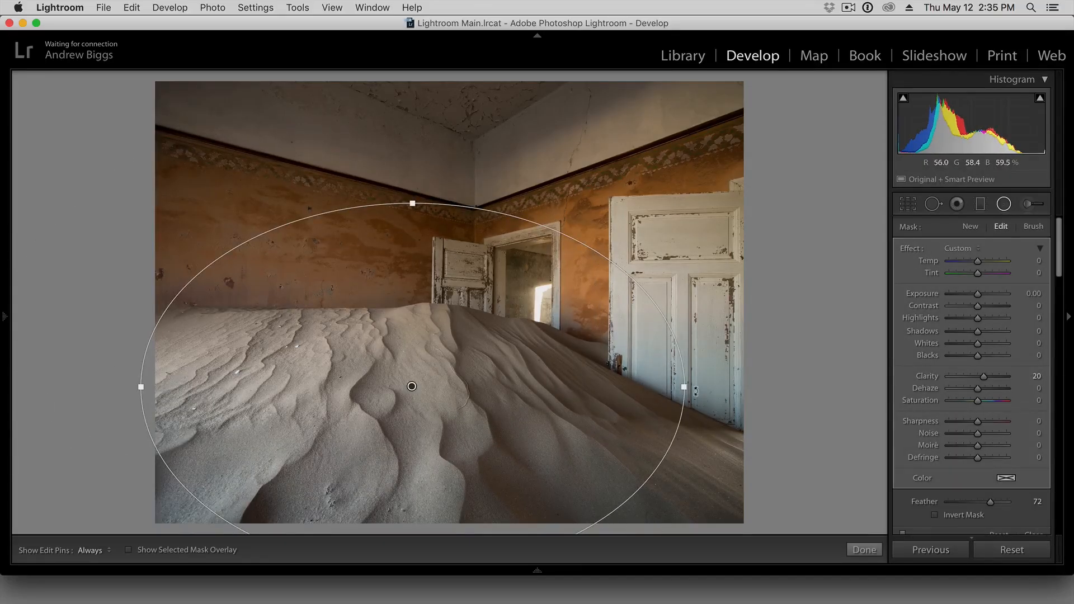
left_click_drag(697, 387, 768, 388)
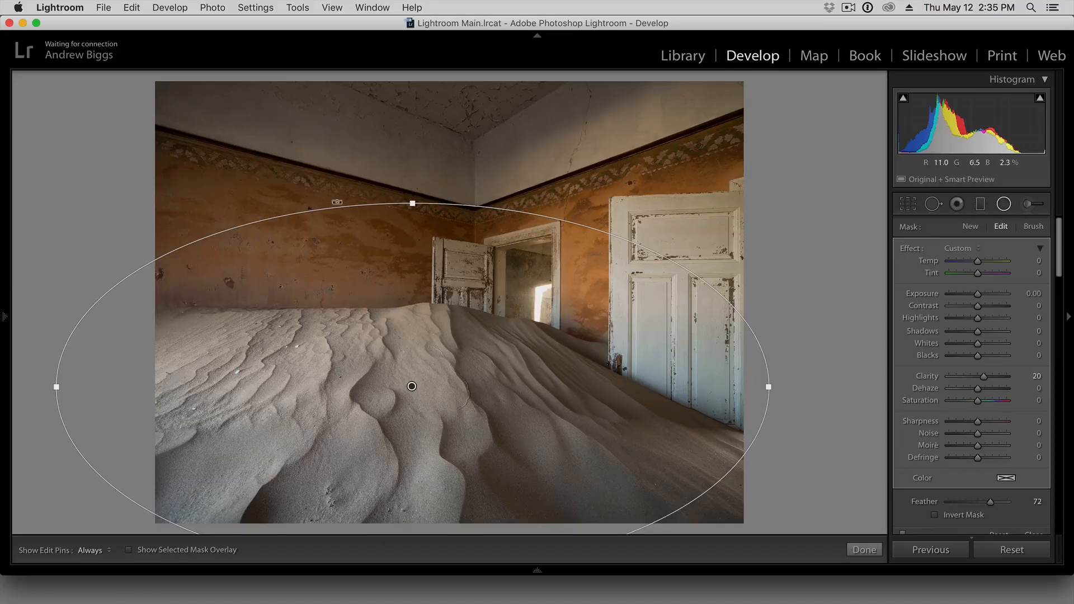
left_click_drag(227, 222, 266, 186)
Reset the radial filter's Clarity to 0 and set its Exposure to -0.65 to darken the surroundings of the dune.
key("shift+m")
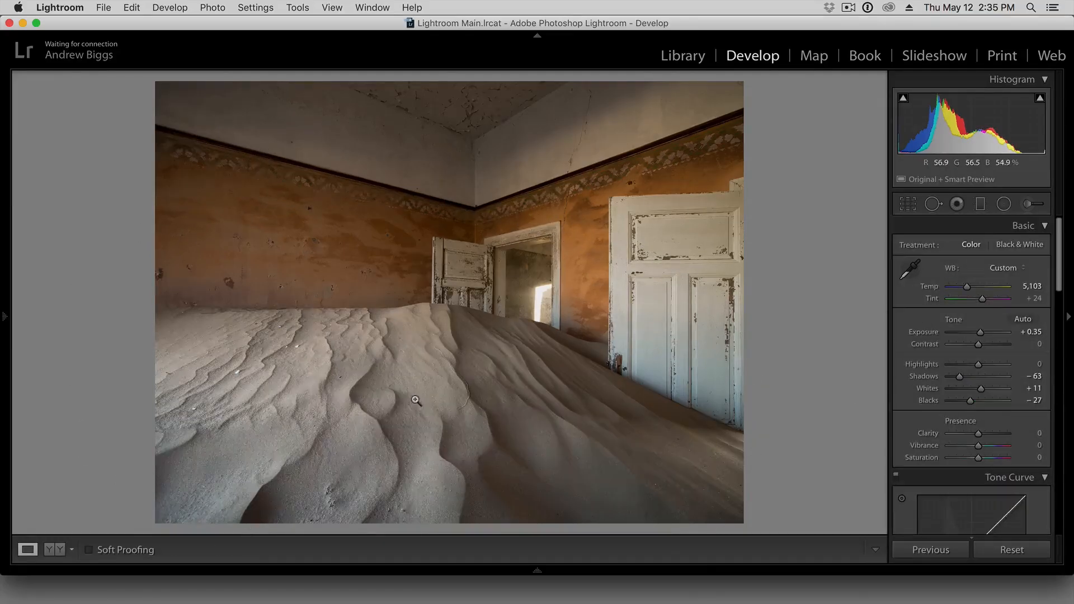
left_click(412, 389)
left_click(647, 280)
key("shift+m")
left_click(414, 387)
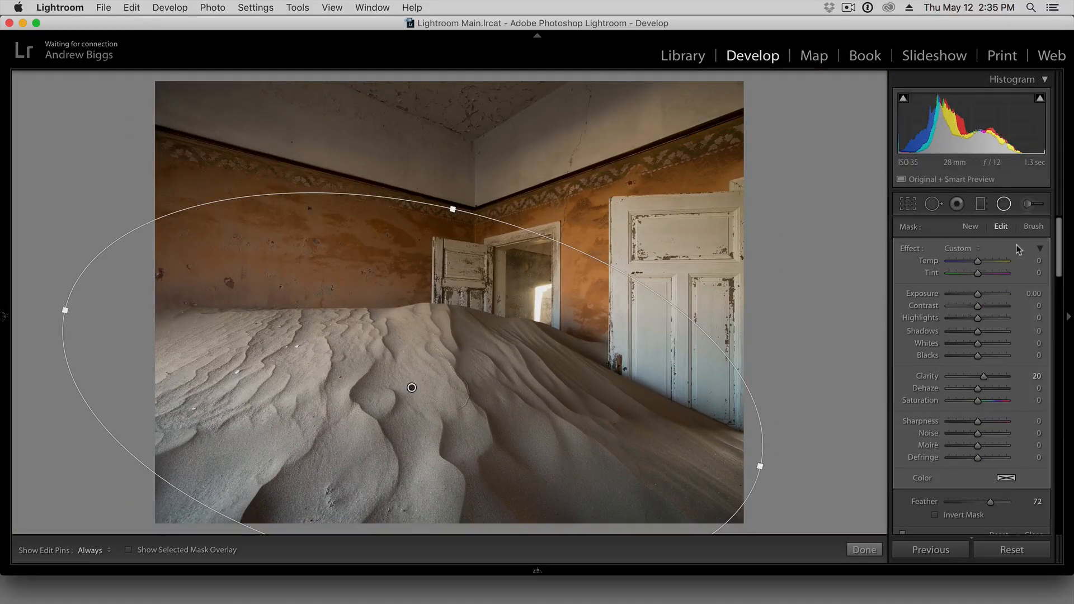
double_click(933, 378)
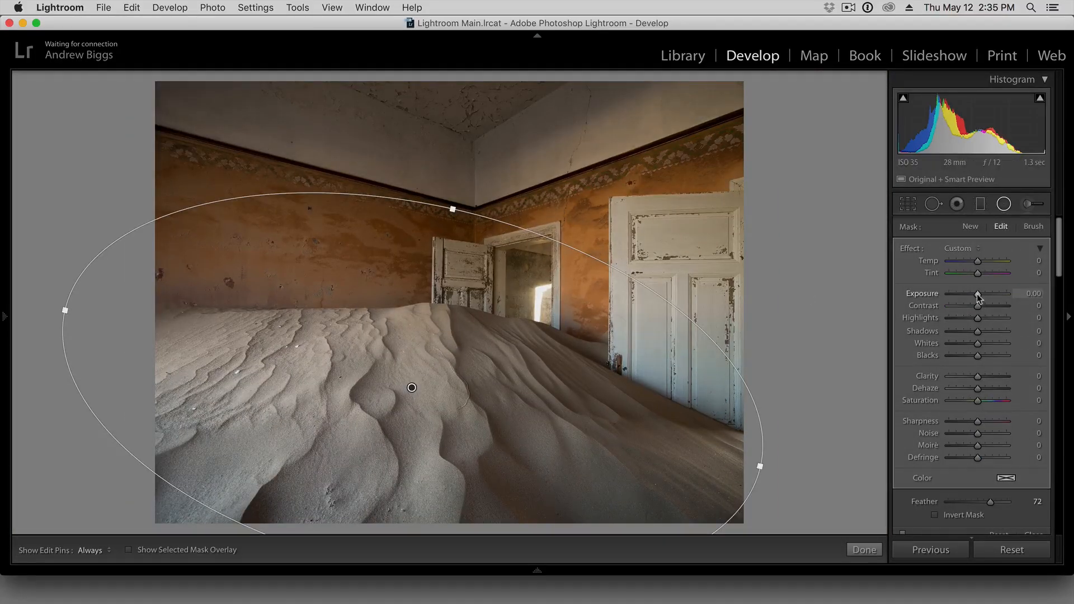
left_click_drag(977, 295, 976, 296)
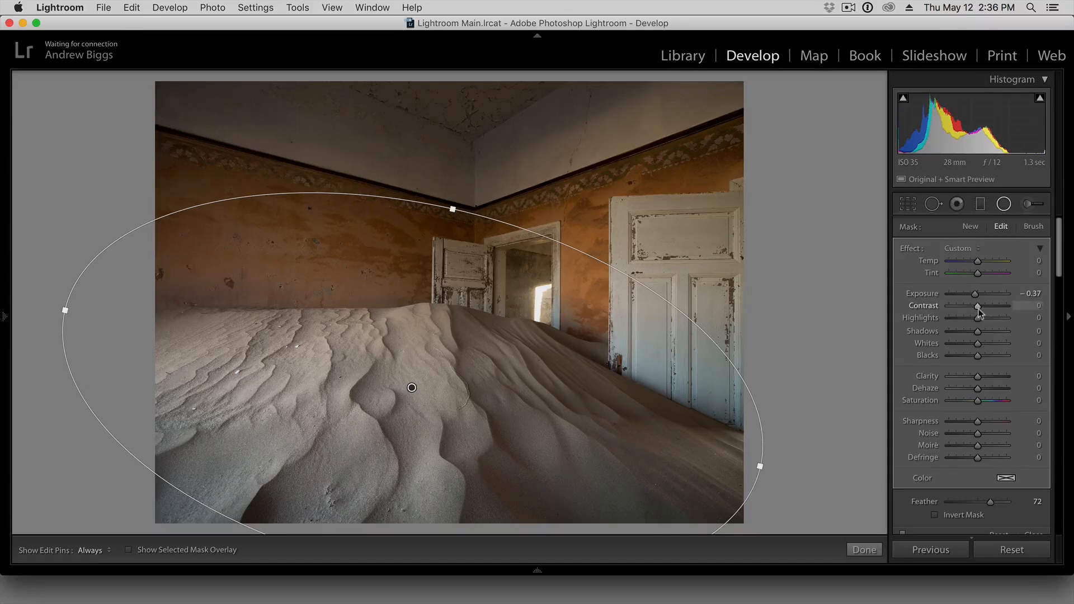
left_click_drag(978, 294, 975, 291)
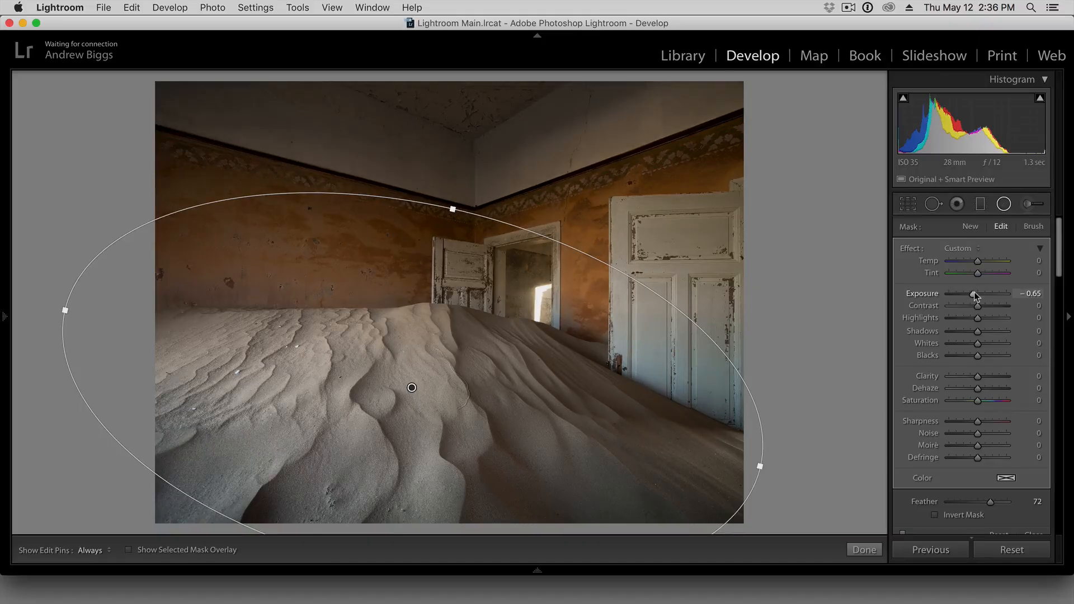
left_click(1006, 205)
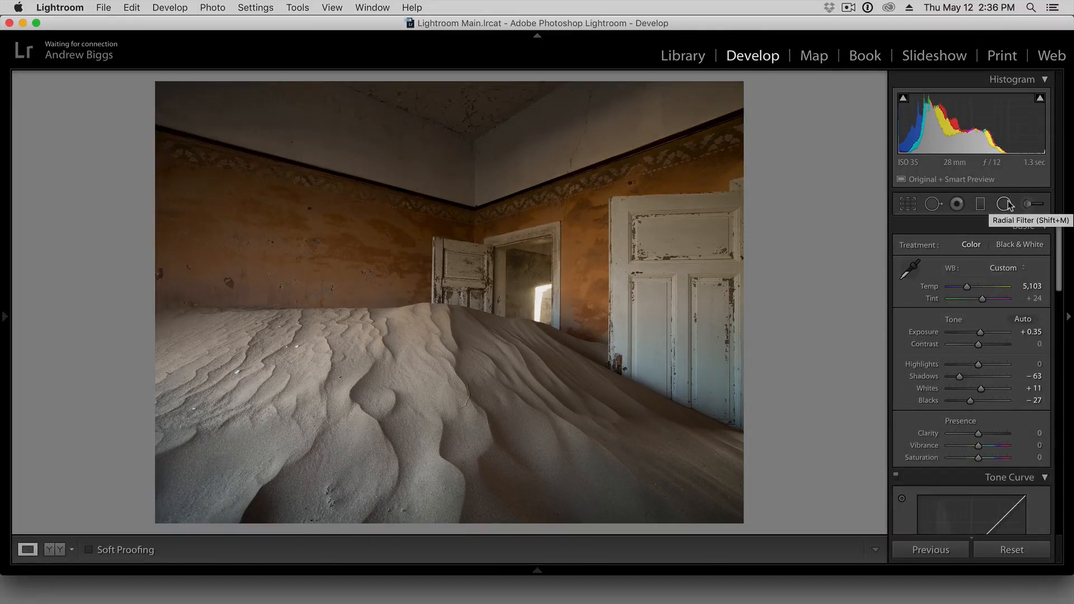
Raise the sharpening Masking to about 28 while previewing the black-and-white edge mask.
left_click_drag(1063, 253, 1066, 438)
key("alt")
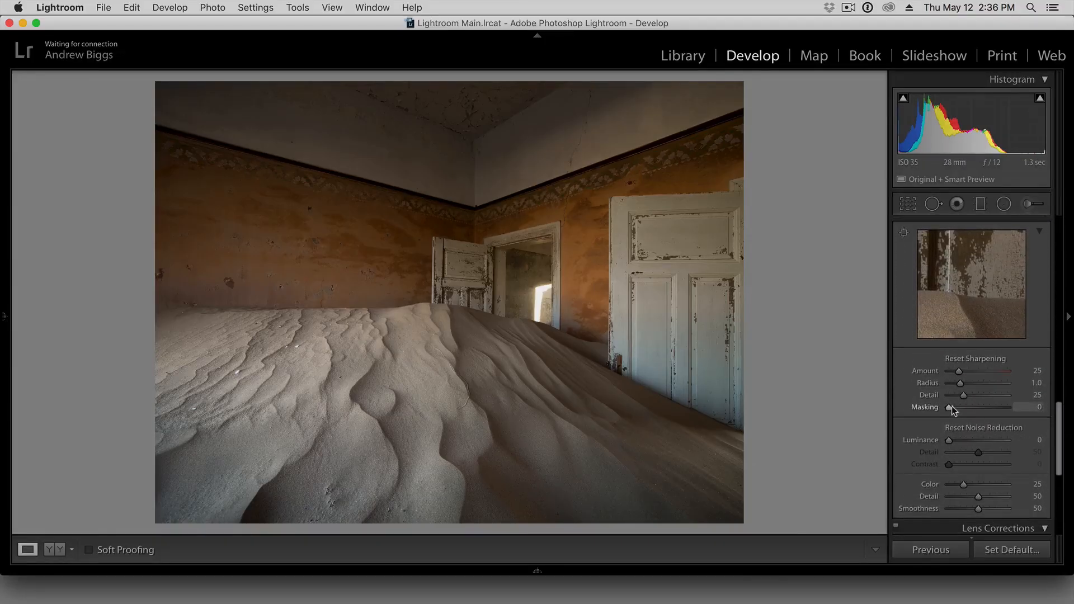
mouse_move(949, 410)
left_mouse_down()
mouse_move(976, 410)
mouse_move(965, 409)
left_mouse_up()
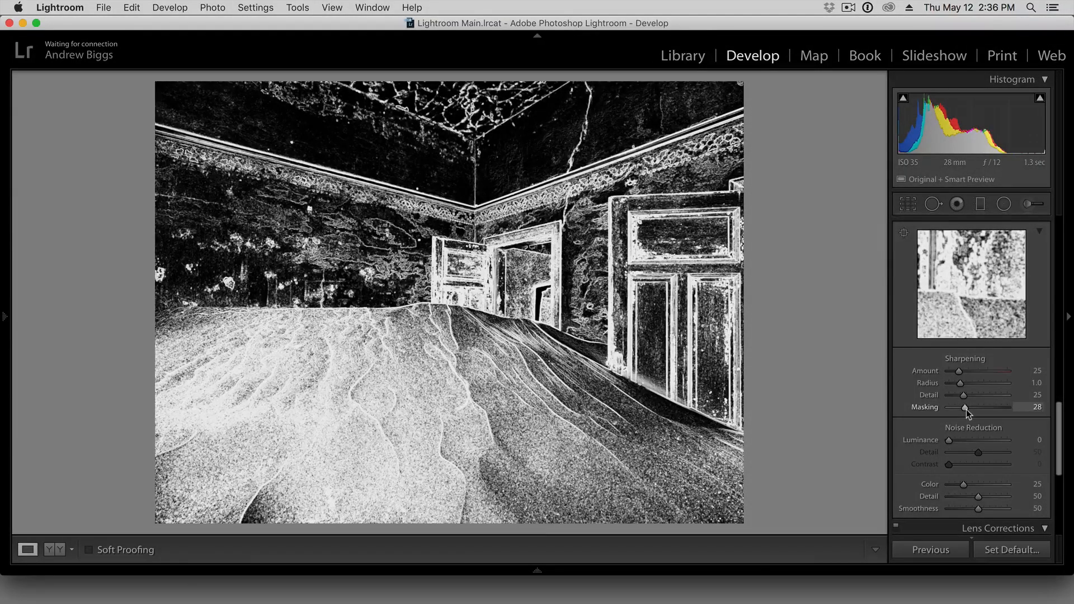
left_click_drag(966, 410, 965, 408)
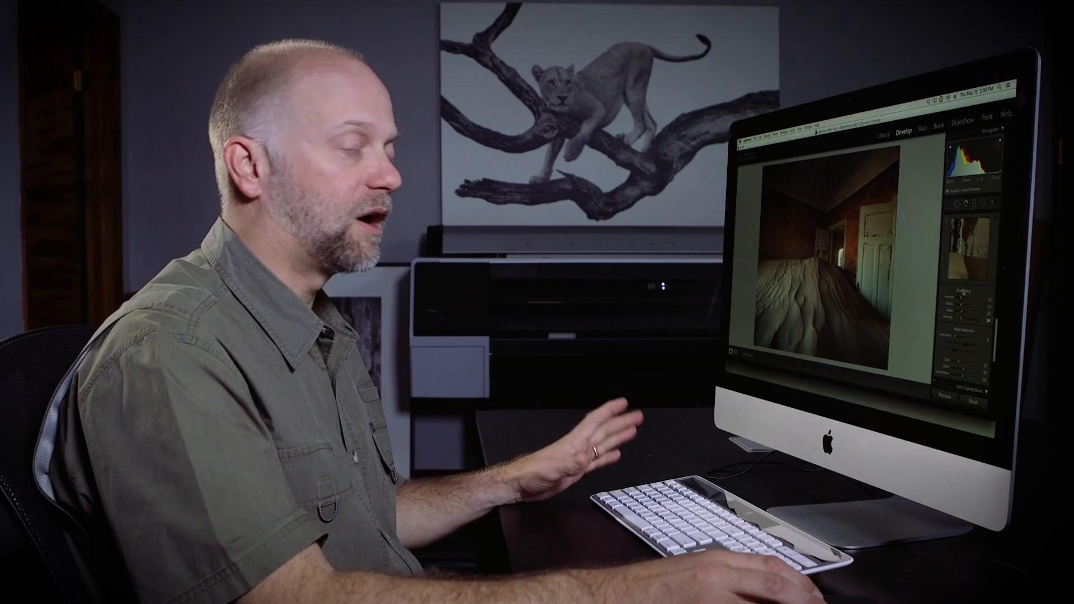
Set the photo's Vibrance to +30 in the Basic adjustments.
scroll(966, 313, "up", 5)
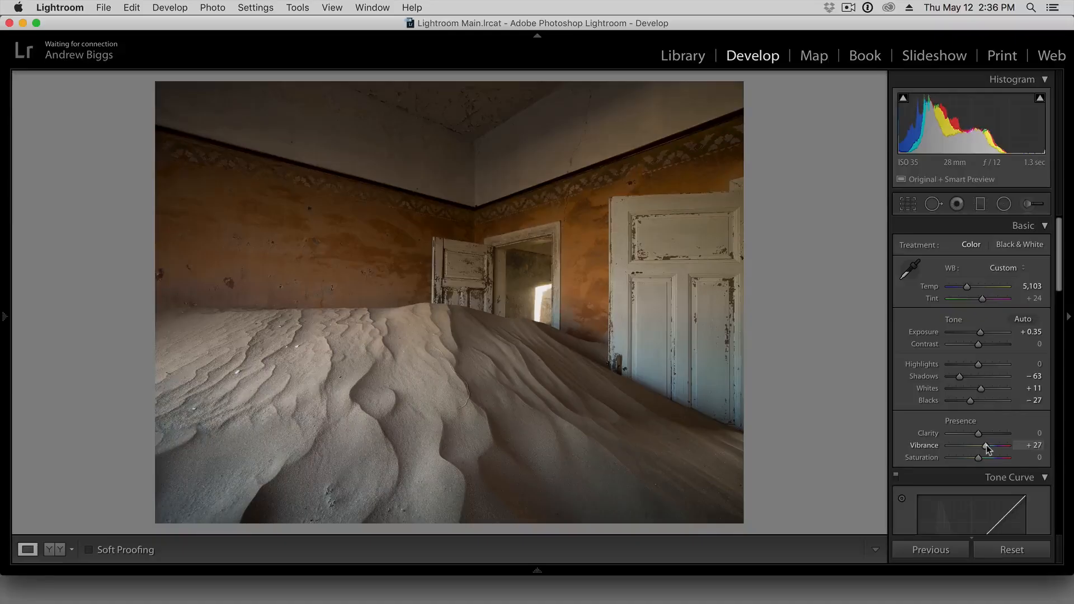
left_click_drag(987, 446, 986, 446)
left_click_drag(986, 448, 984, 449)
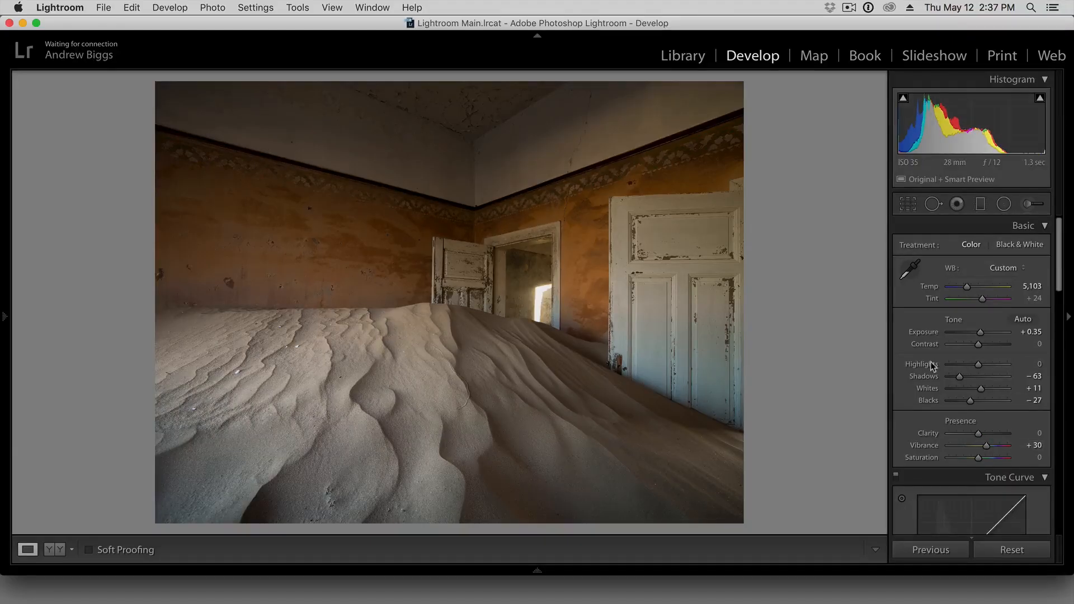